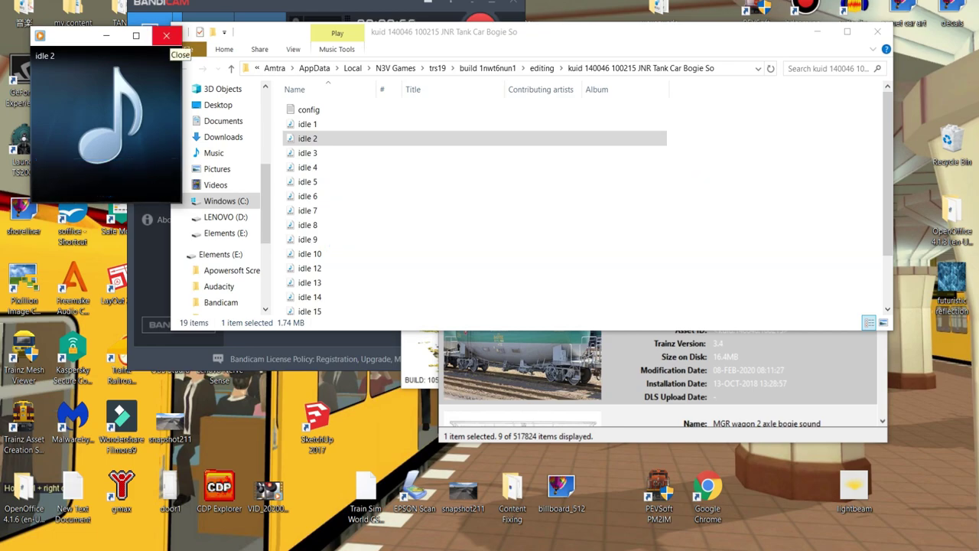
Finish listening to the idle 2 sound, then play the idle 3 sound file and close the player
mouse_move(106, 186)
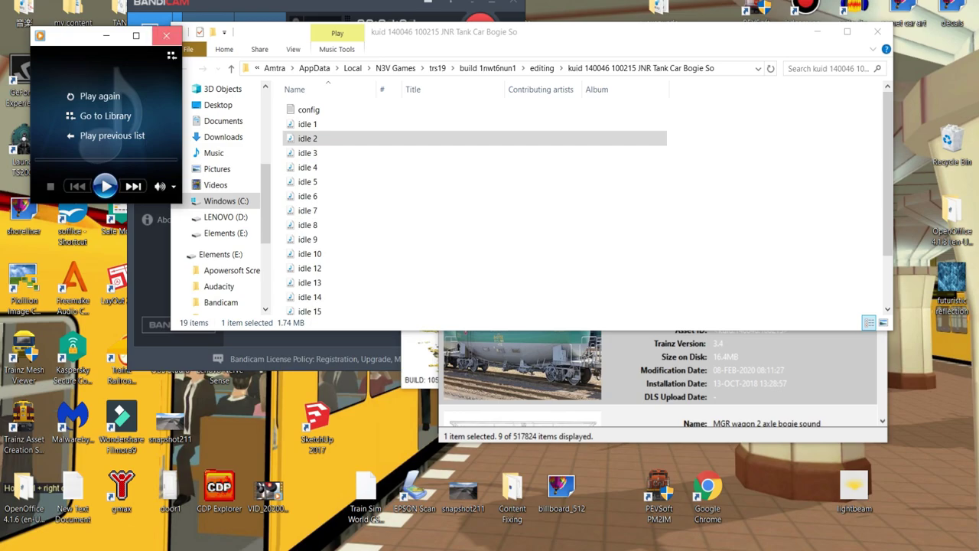
left_click(166, 35)
left_click(321, 152)
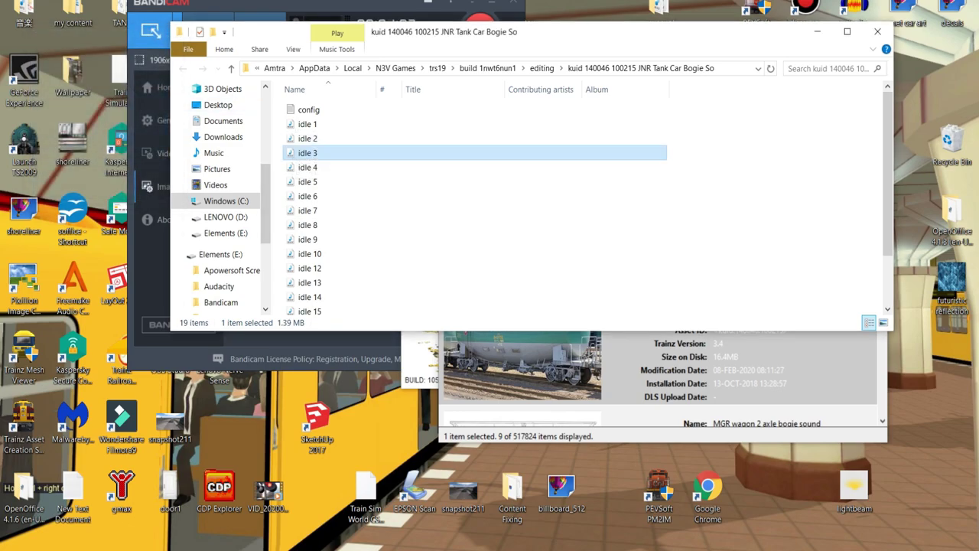
double_click(307, 153)
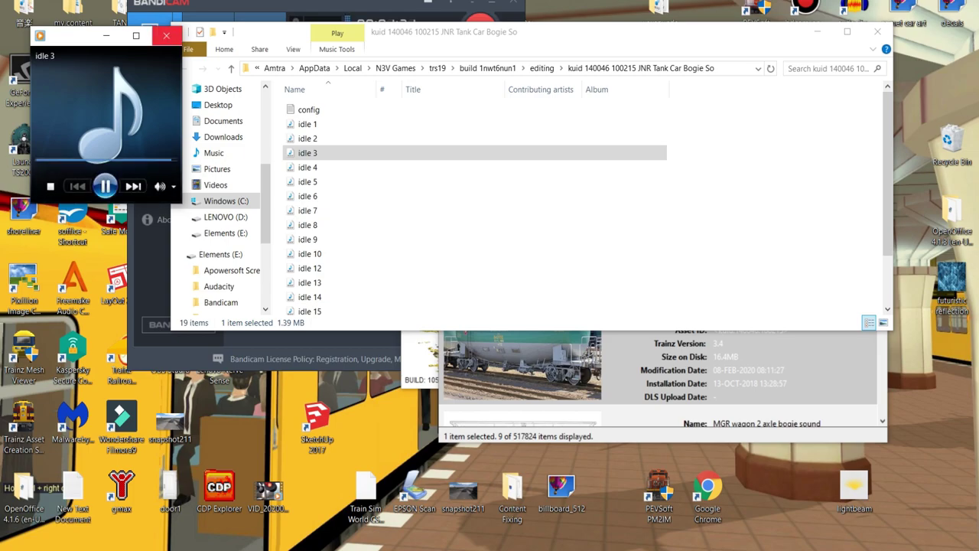
left_click(166, 35)
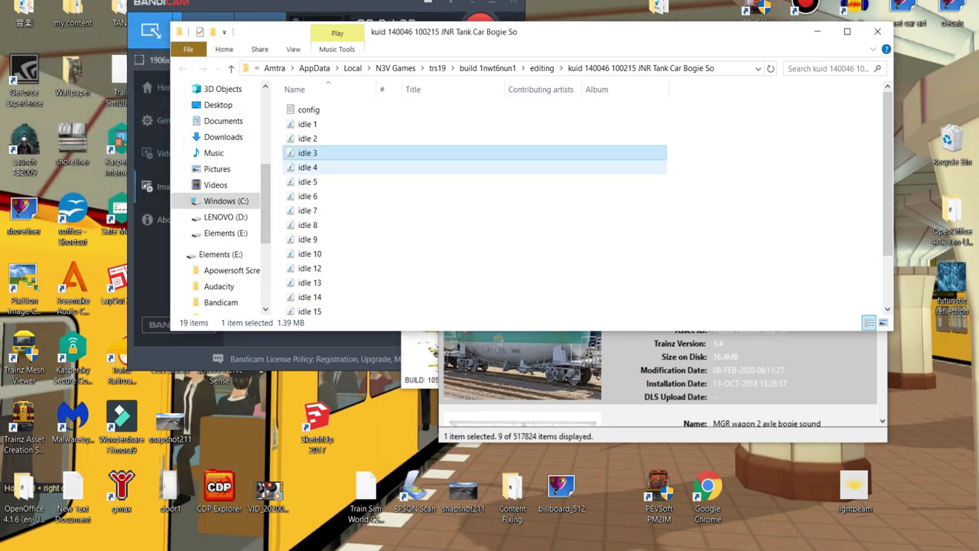
Play the idle 4 and idle 5 sound files one after the other, closing the player after each
left_click(307, 166)
key("Return")
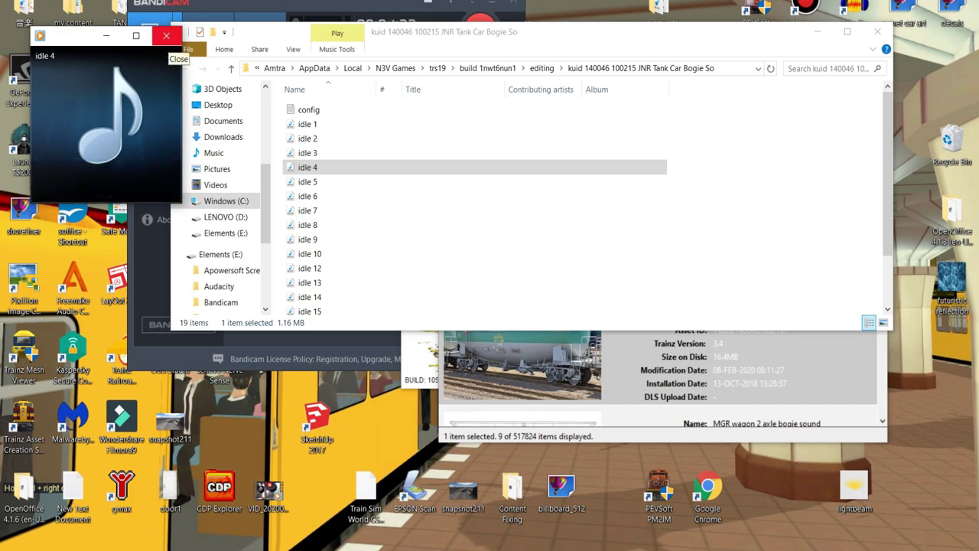
mouse_move(145, 115)
left_click(166, 35)
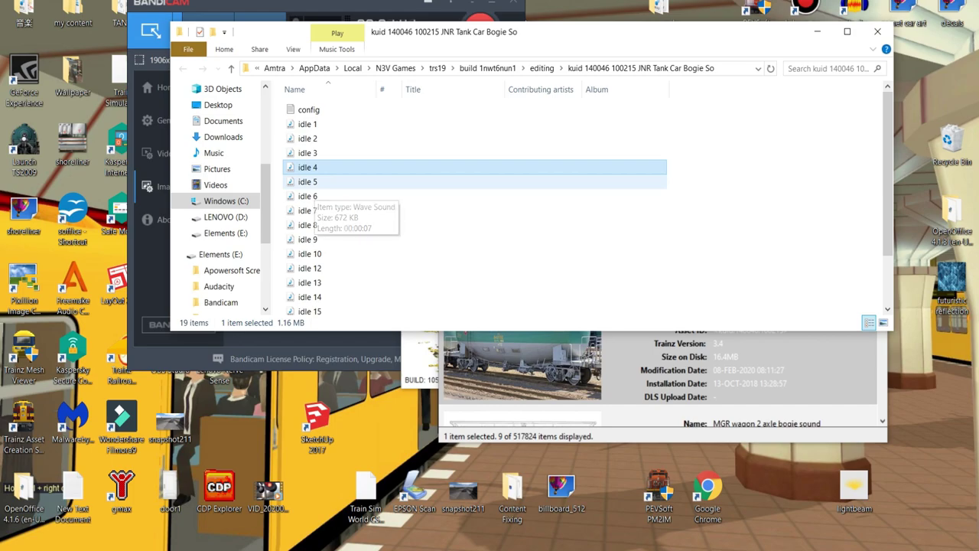
left_click(307, 181)
key("Return")
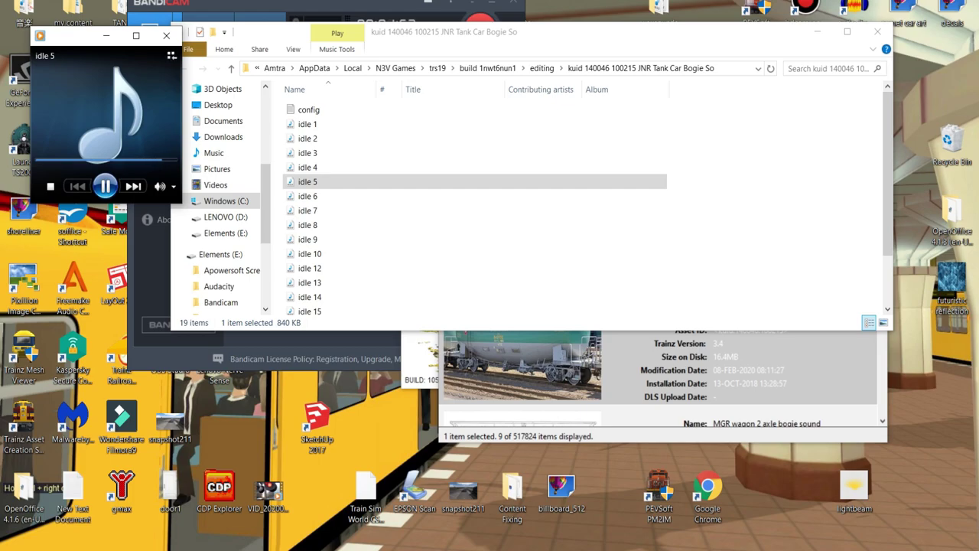
left_click(166, 36)
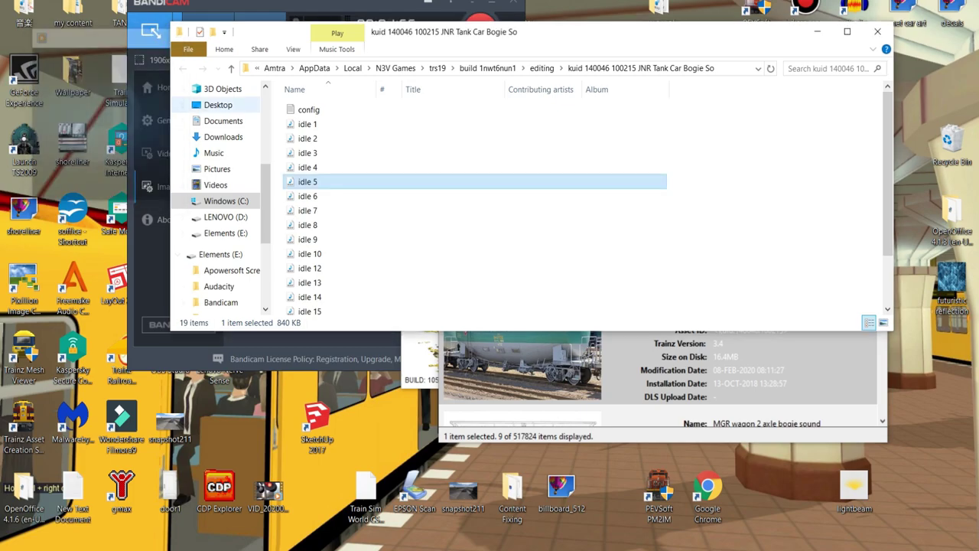
Listen to the idle 6 and idle 7 sound files in turn, closing the player after each
left_click(307, 196)
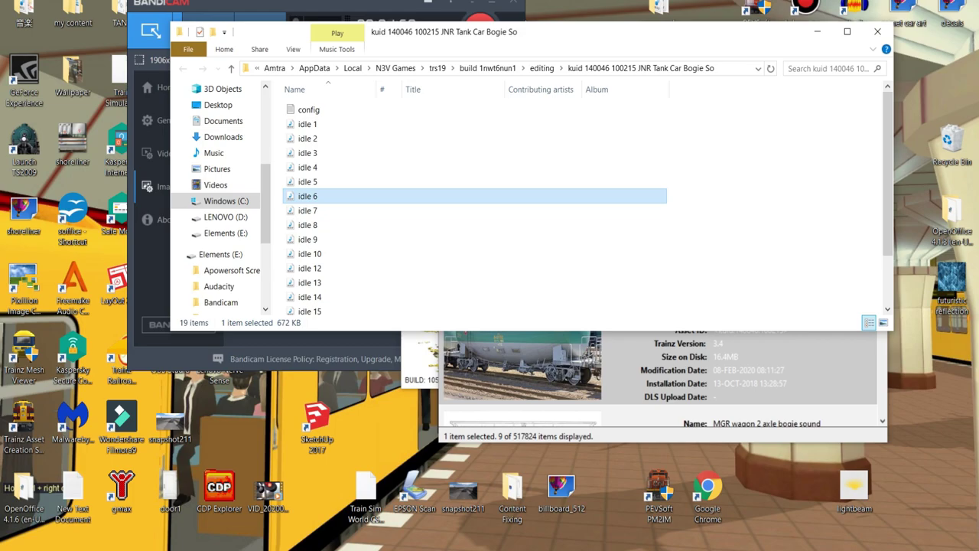
double_click(308, 196)
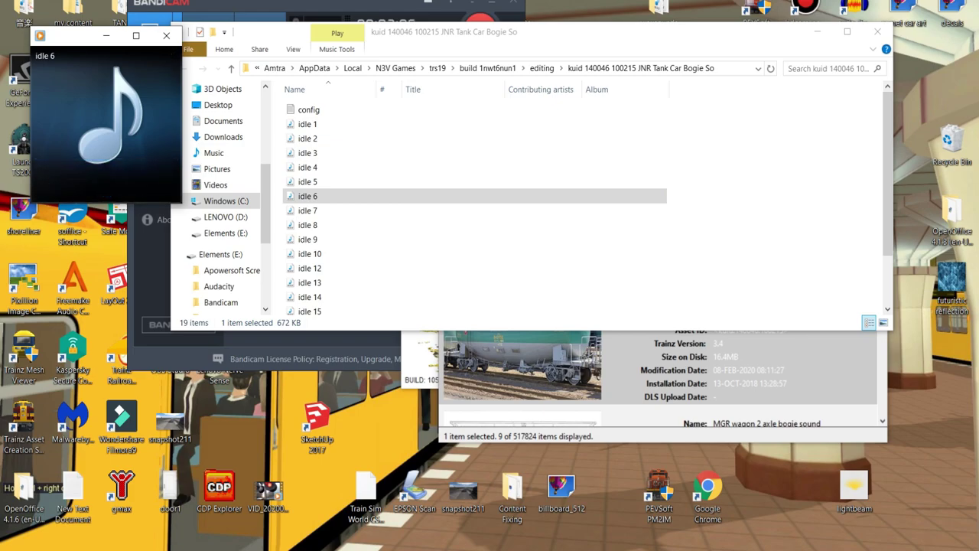
left_click(166, 36)
left_click(307, 210)
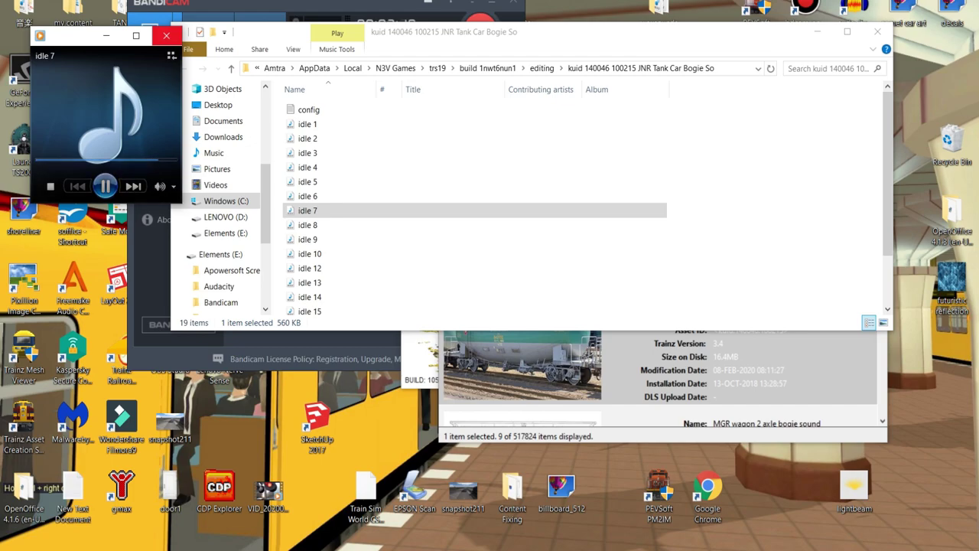
left_click(166, 35)
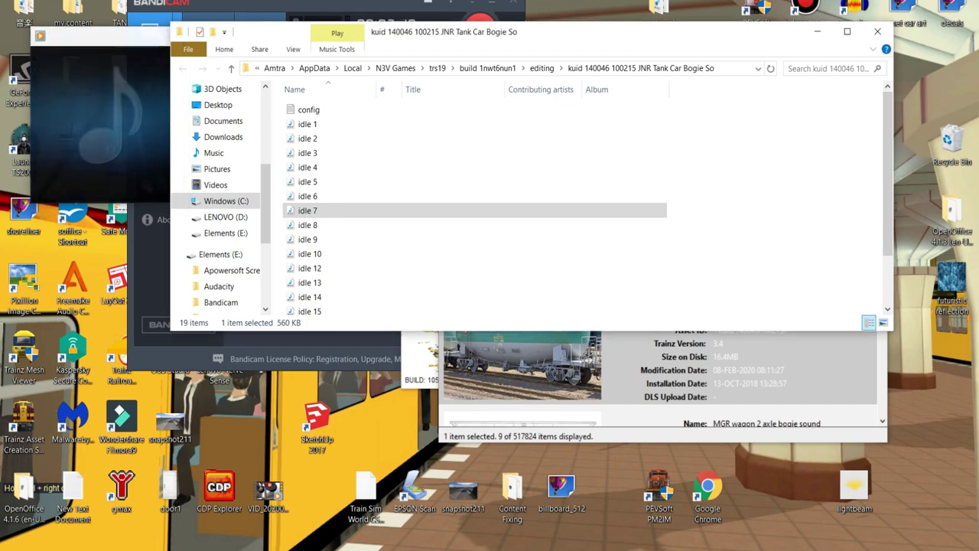
Preview the idle 8 and idle 9 bogie sounds in turn, closing the player after each
left_click(308, 225)
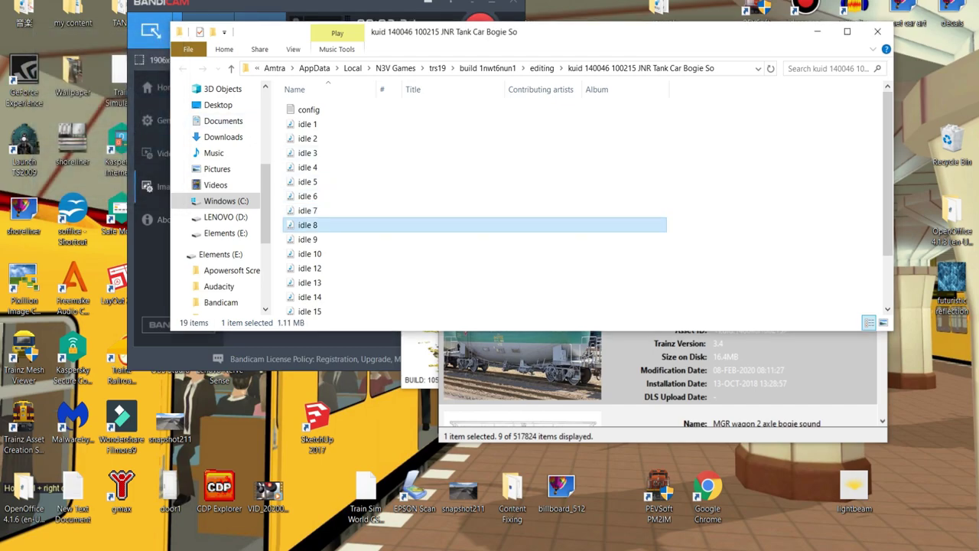
double_click(307, 225)
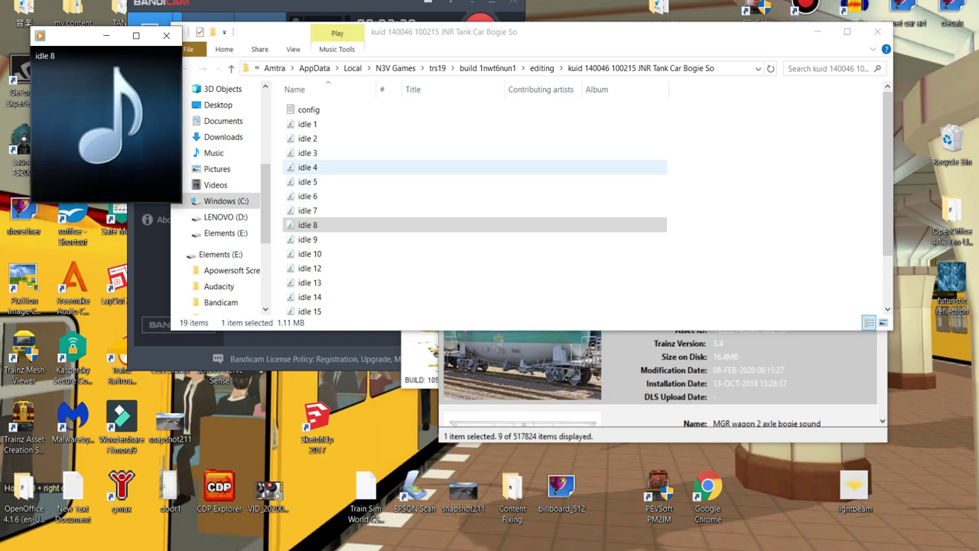
mouse_move(107, 122)
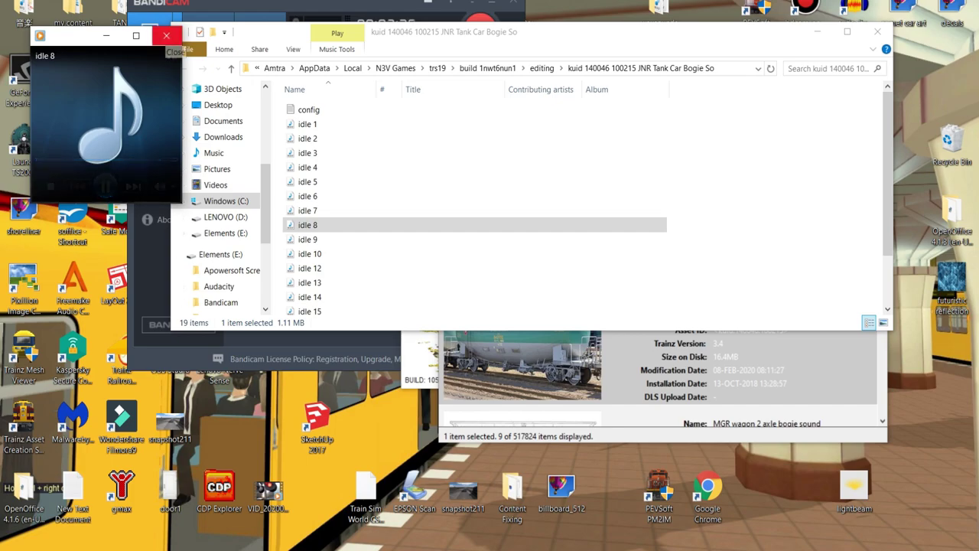
left_click(166, 36)
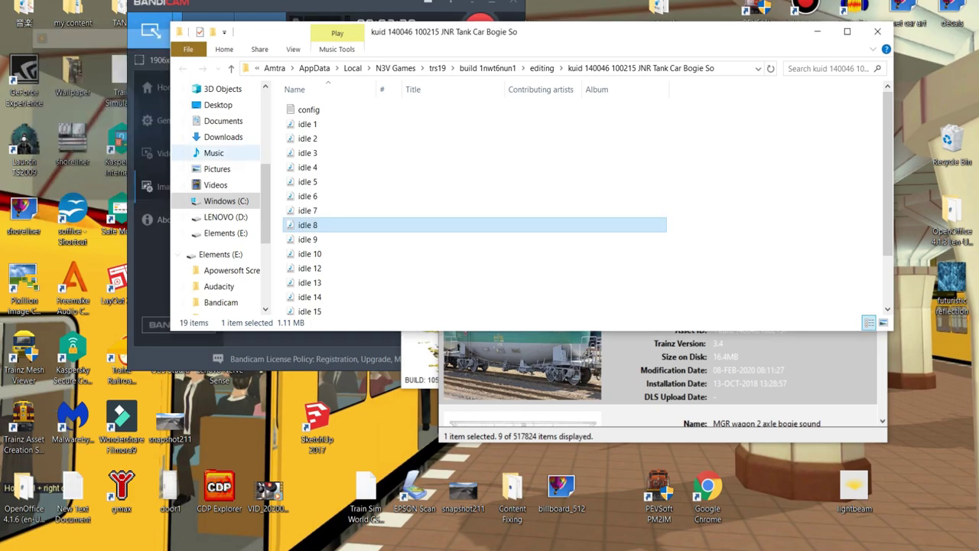
double_click(307, 239)
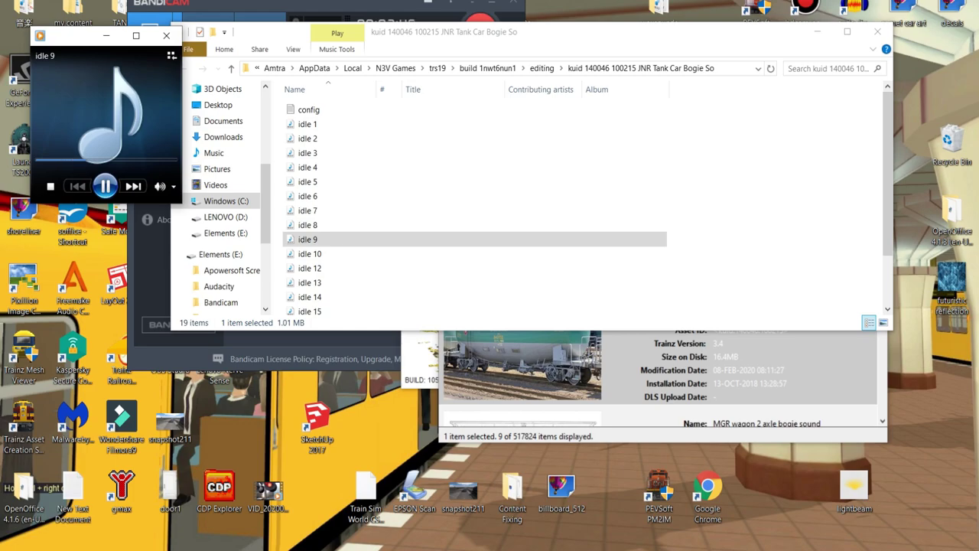
scroll(475, 164, "down", 2)
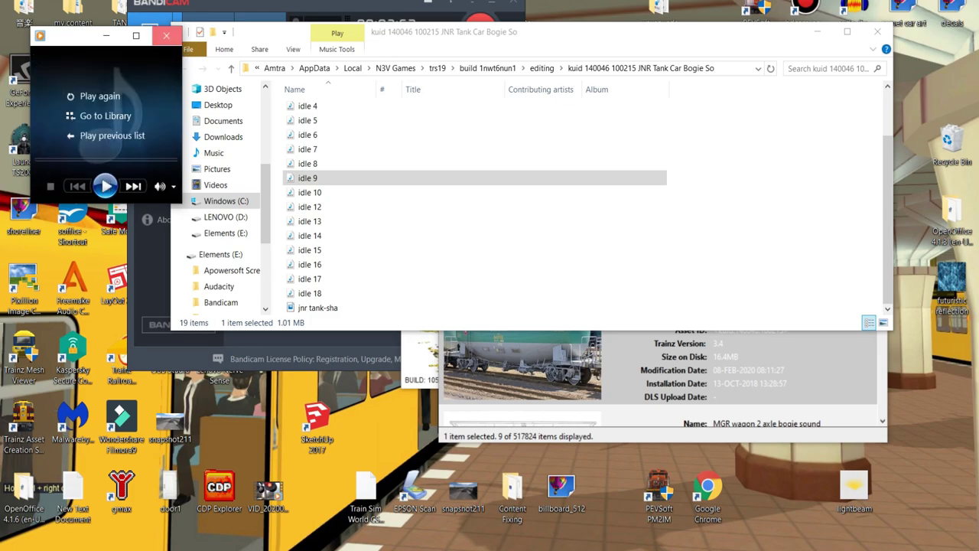
left_click(166, 35)
Play the idle 10 and idle 12 sound files in turn, closing the player after each
left_click(310, 192)
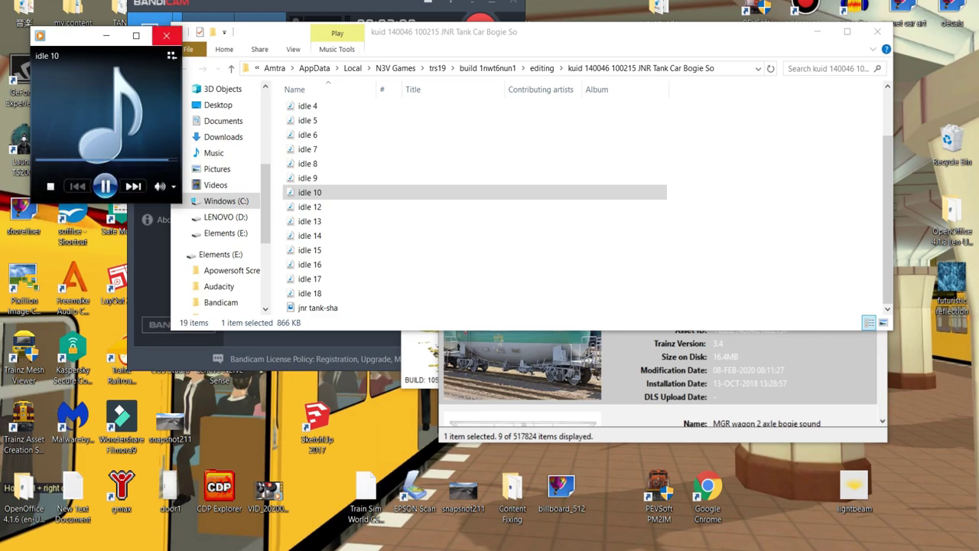
left_click(166, 35)
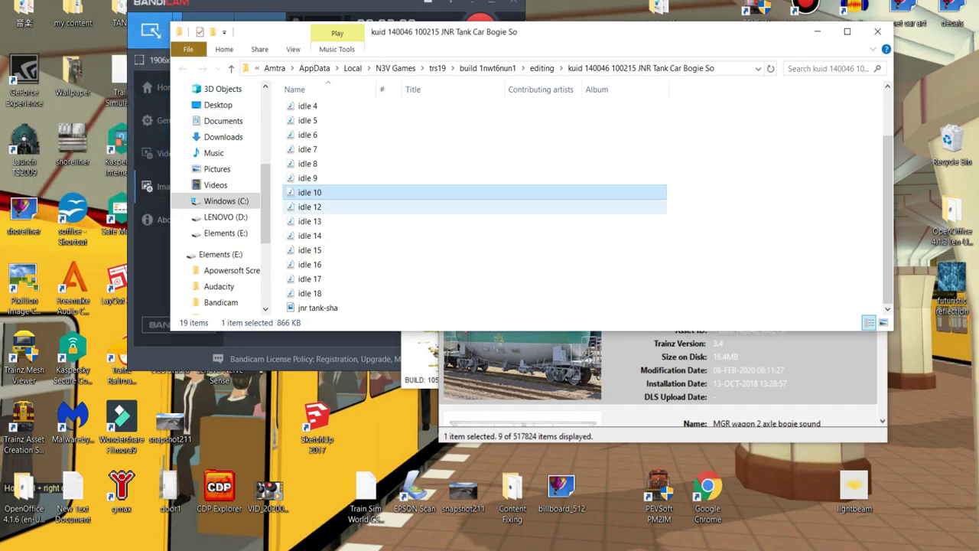
left_click(310, 207)
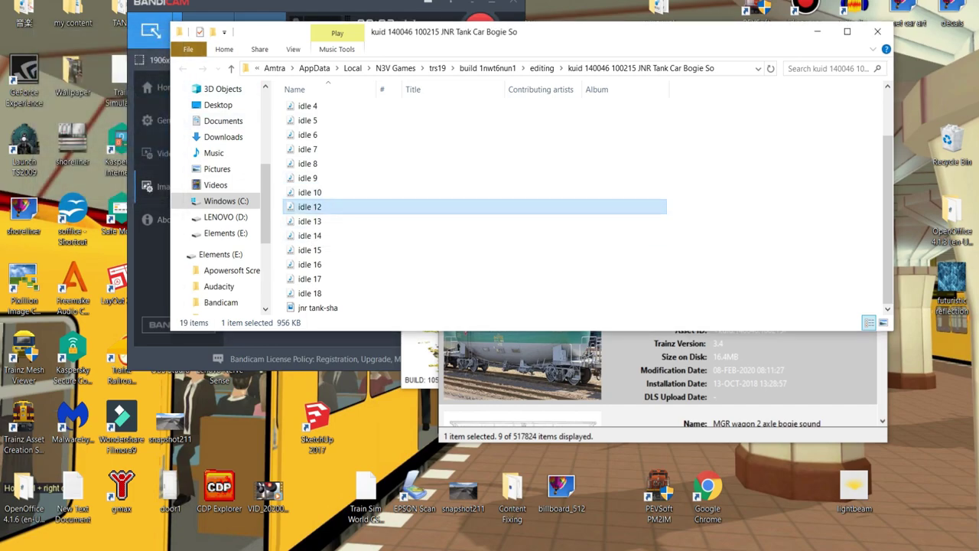
key("Return")
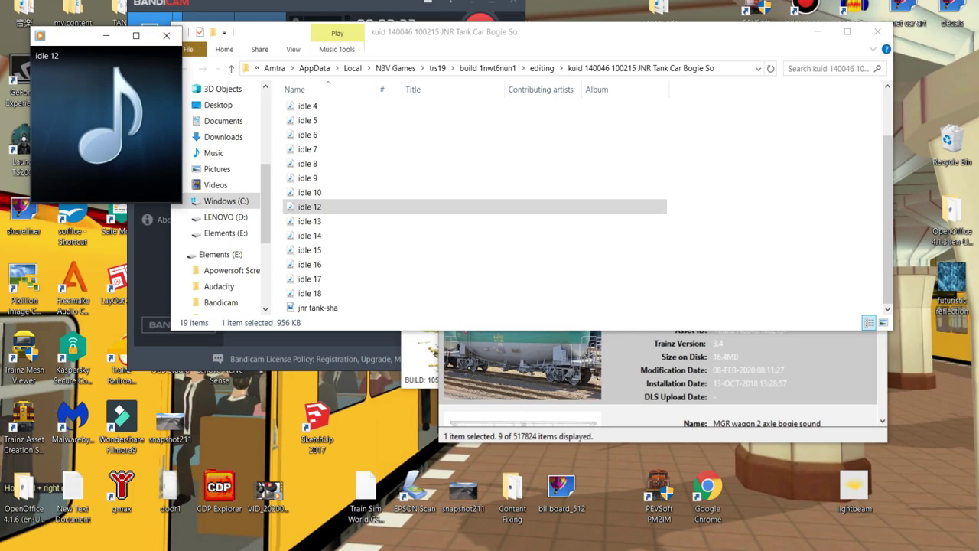
left_click(166, 35)
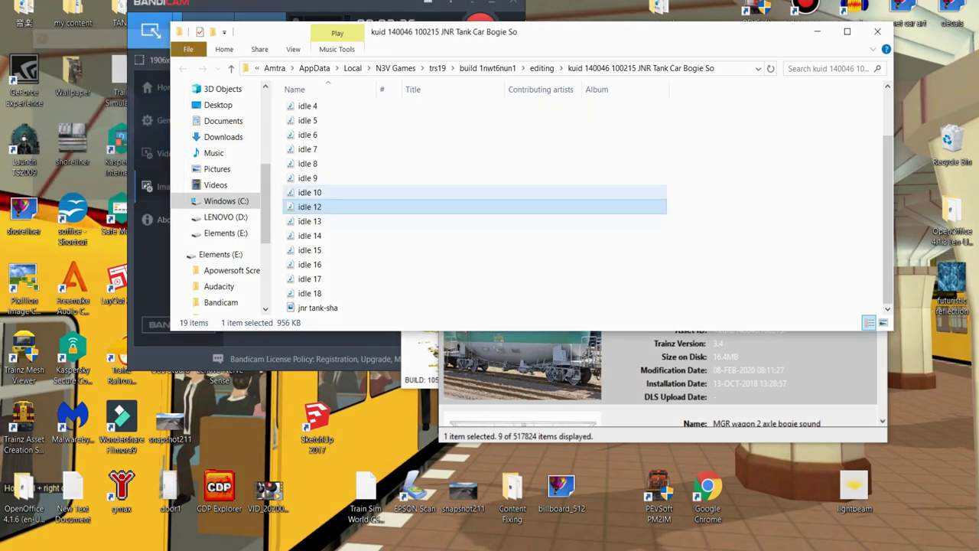
Listen to the idle 13 and idle 14 sound files in turn, closing the player after each
double_click(310, 221)
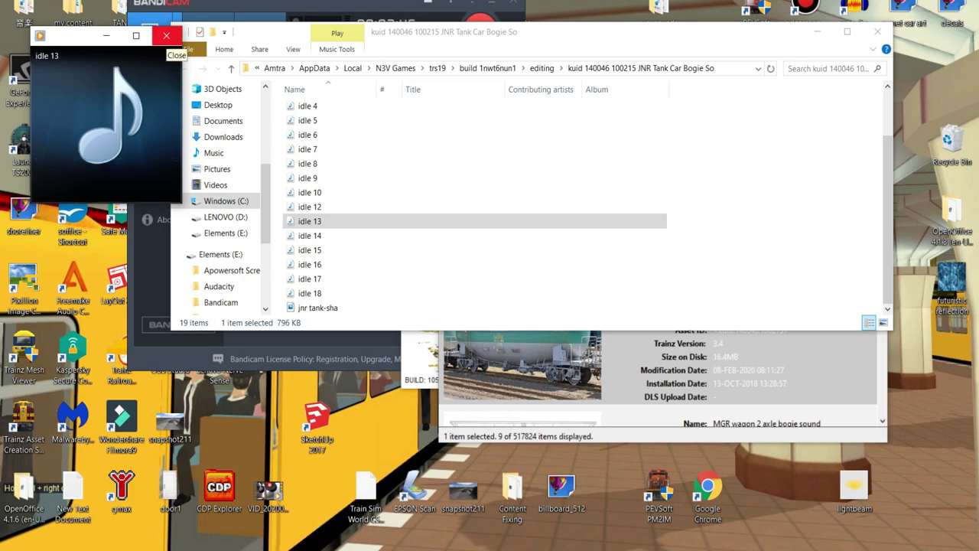
left_click(166, 35)
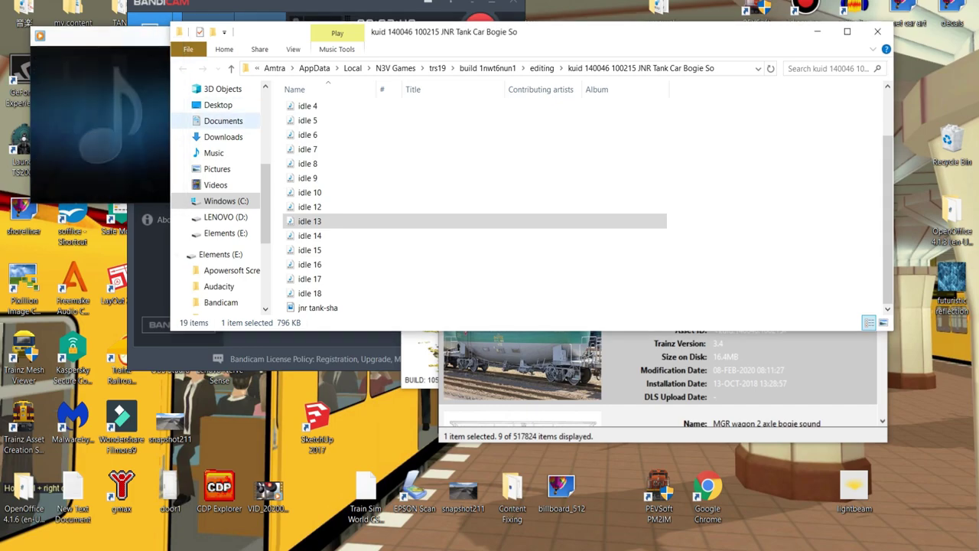
left_click(309, 235)
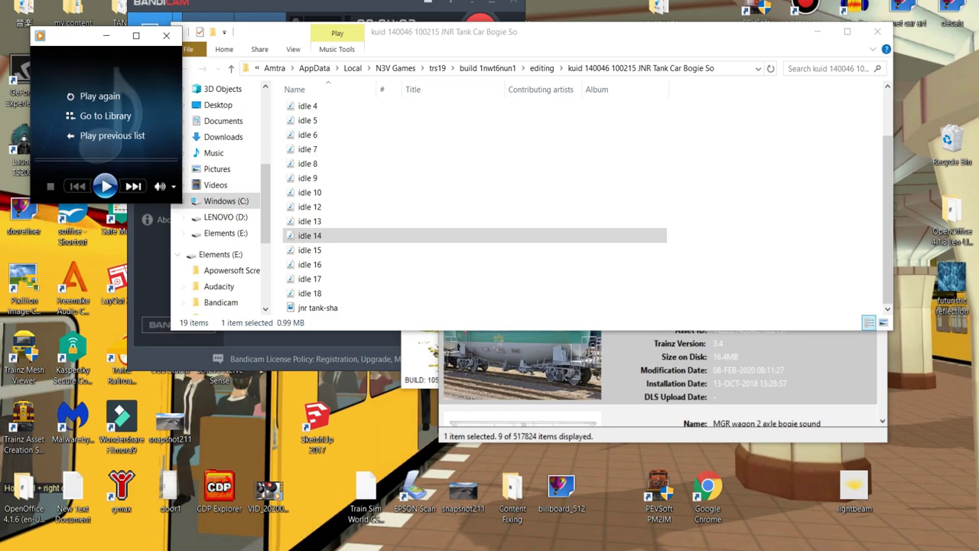
left_click(166, 35)
Preview the idle 15 and idle 16 bogie sounds in turn, closing the player after each
left_click(309, 250)
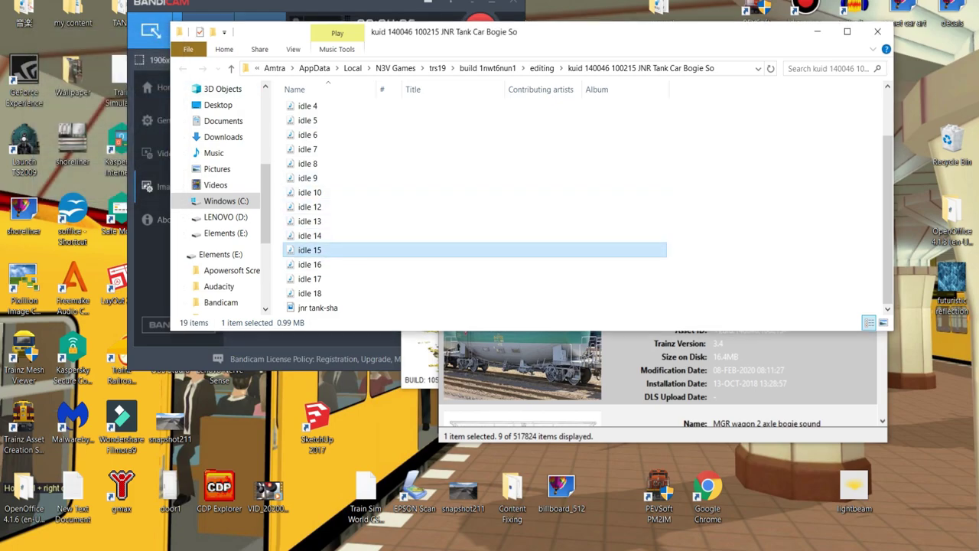
key("Return")
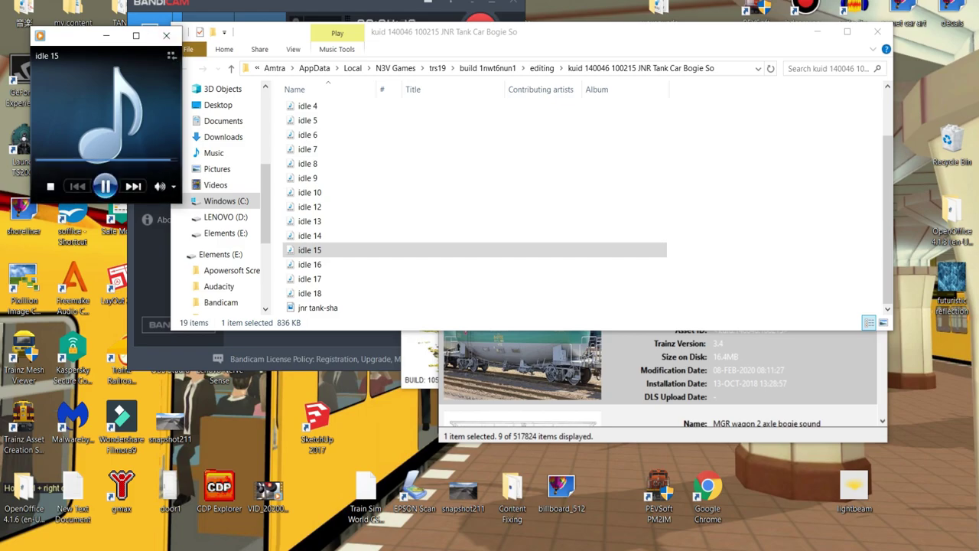
left_click(166, 35)
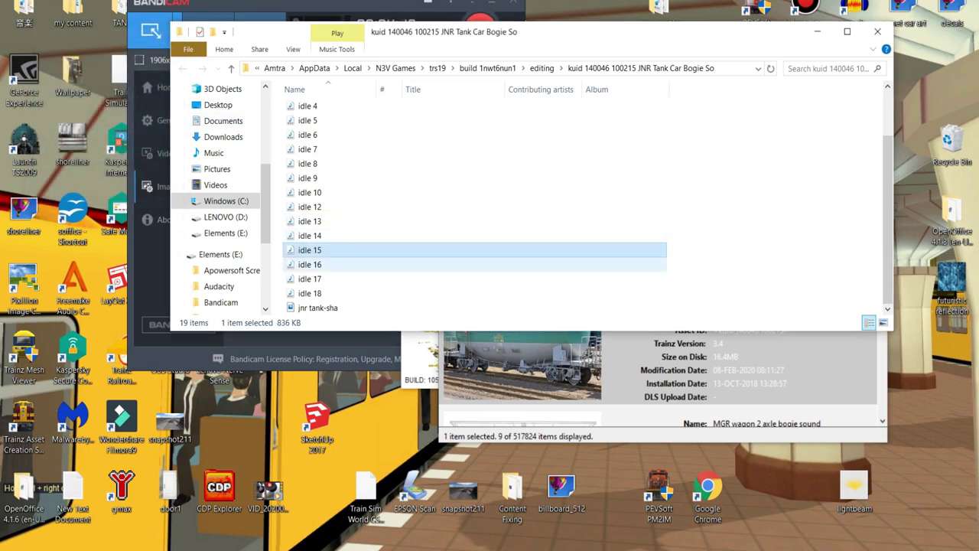
double_click(310, 263)
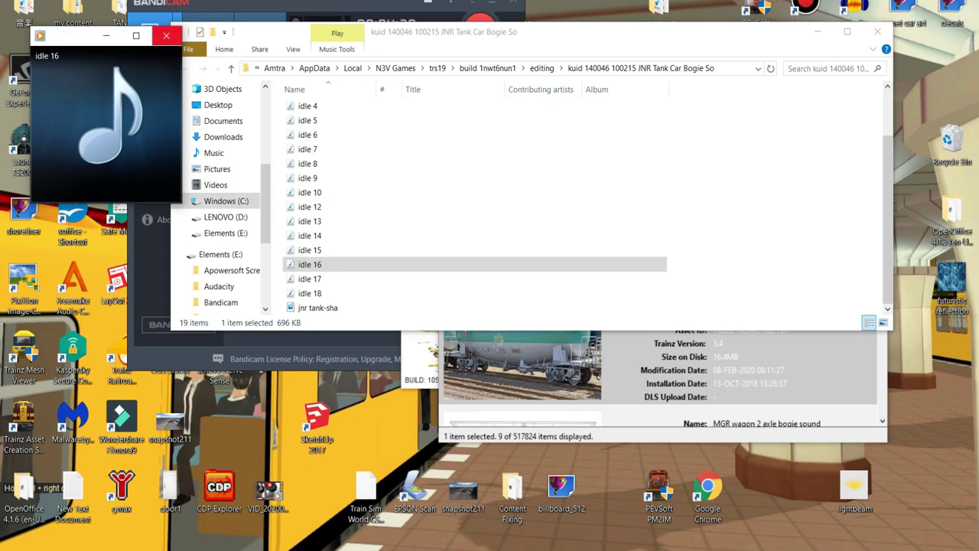
left_click(166, 36)
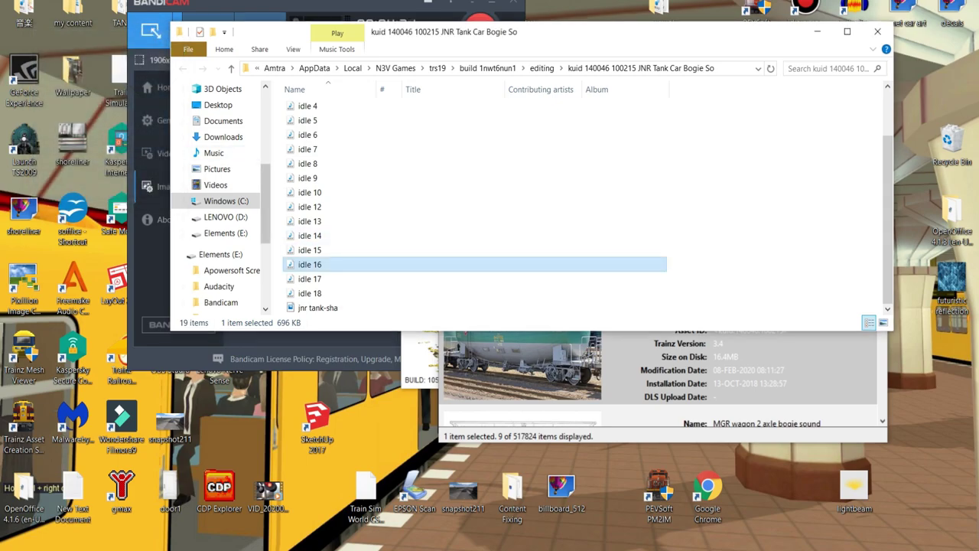
Play the last two sound files, idle 17 and idle 18, closing the player after each
double_click(309, 279)
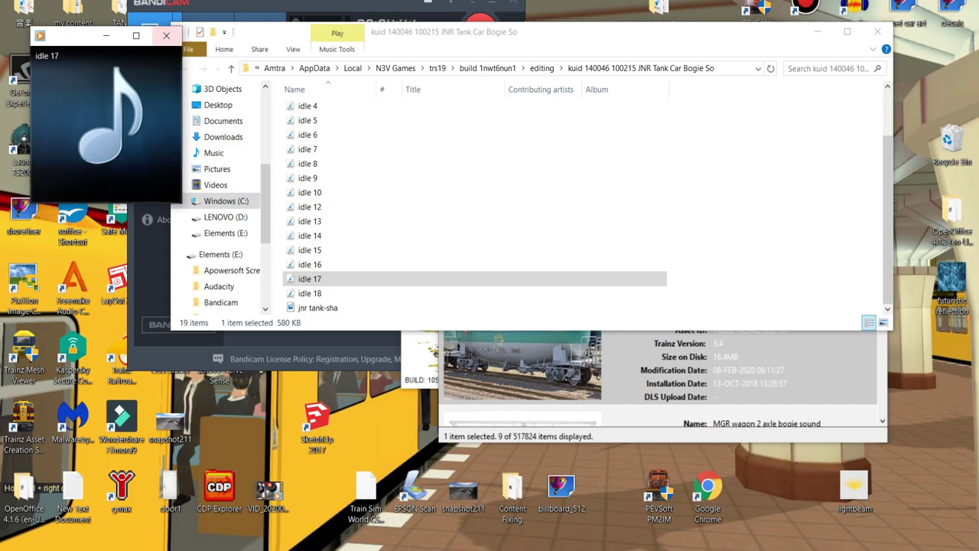
left_click(166, 35)
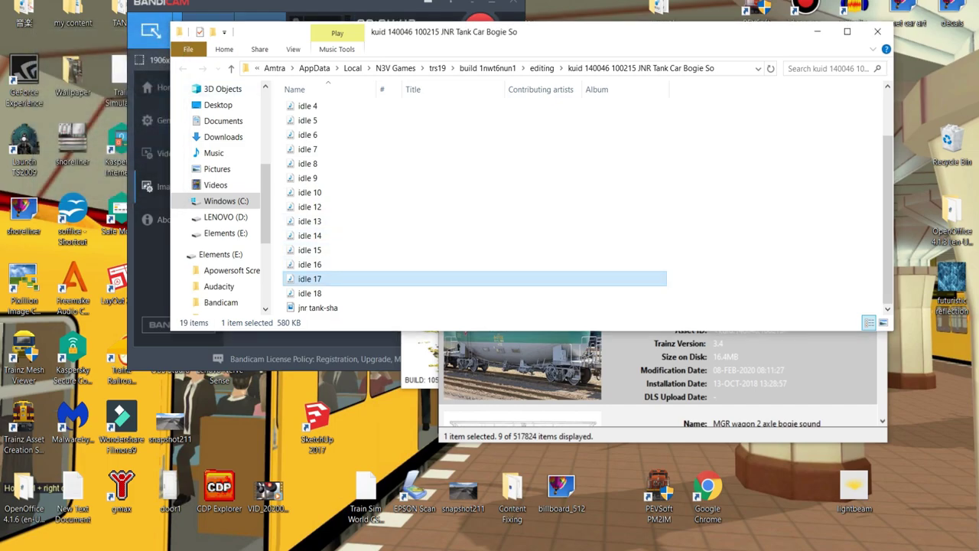
left_click(310, 293)
key("Return")
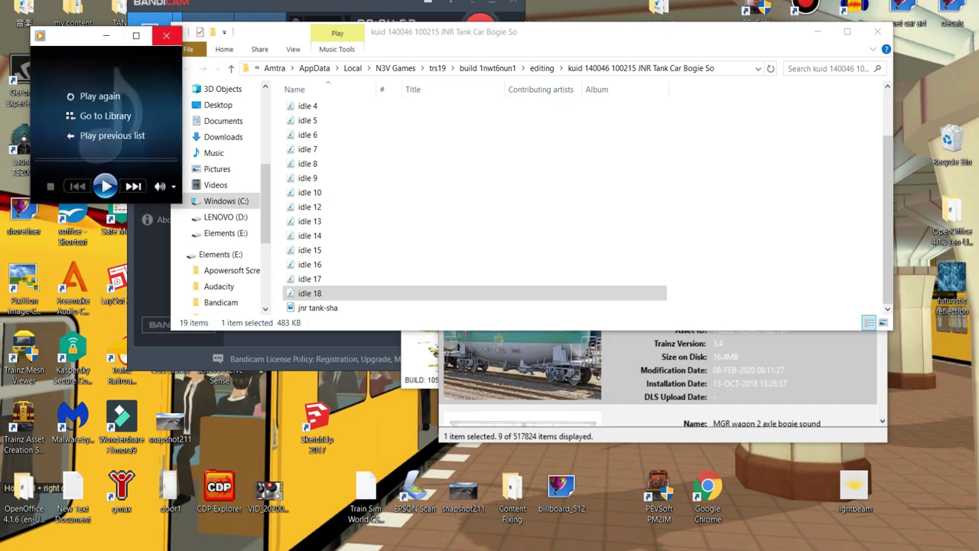
left_click(166, 35)
Open the asset's config file from the JNR Tank Car Bogie Sounds folder in Notepad
scroll(321, 177, "up", 2)
double_click(308, 109)
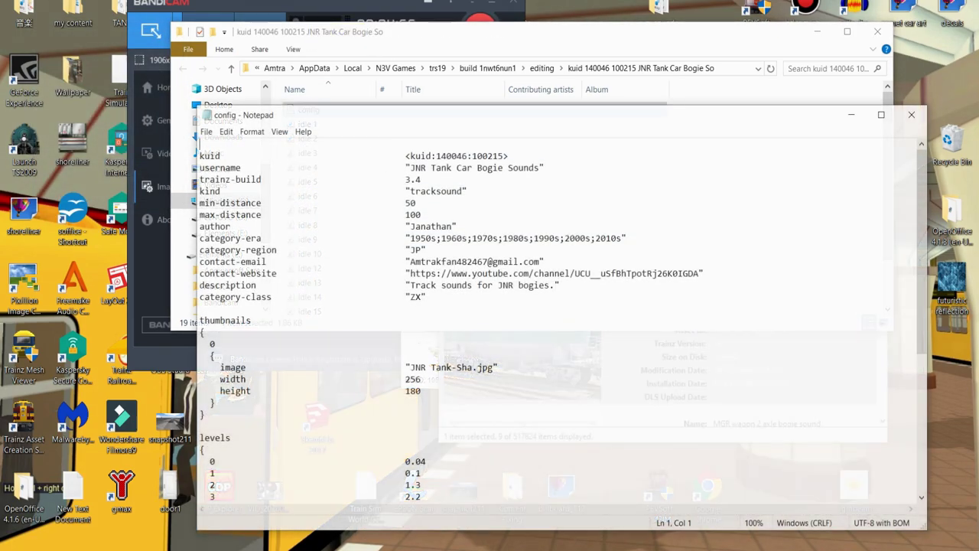
Review the levels values and kuid-table at the end of the JNR Tank Car Bogie Sounds config file, closing Notepad when done
scroll(558, 321, "down", 6)
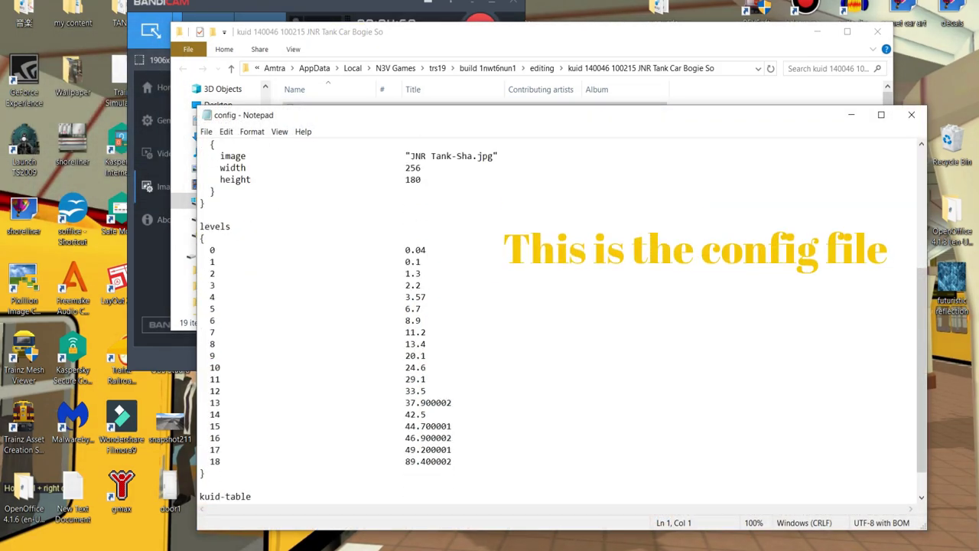
scroll(558, 321, "down", 1)
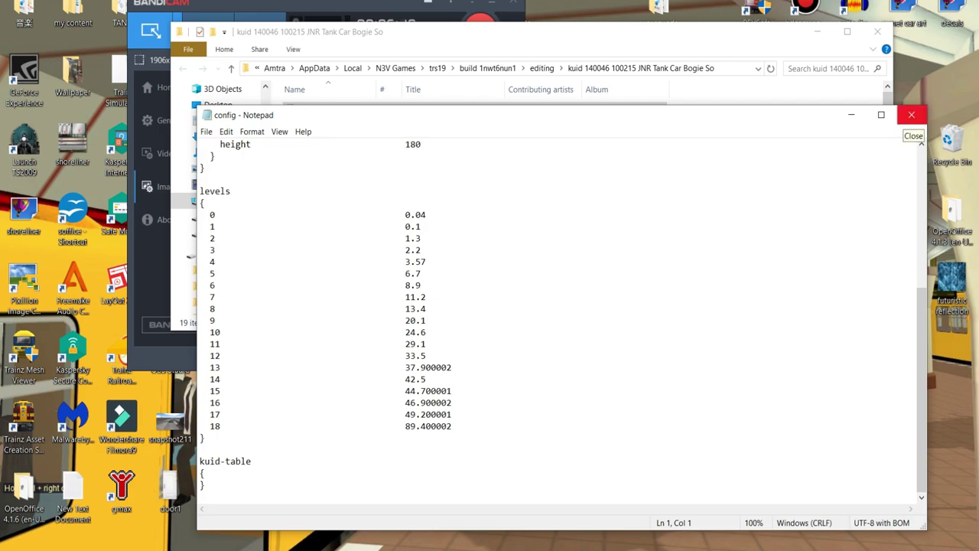
left_click(910, 115)
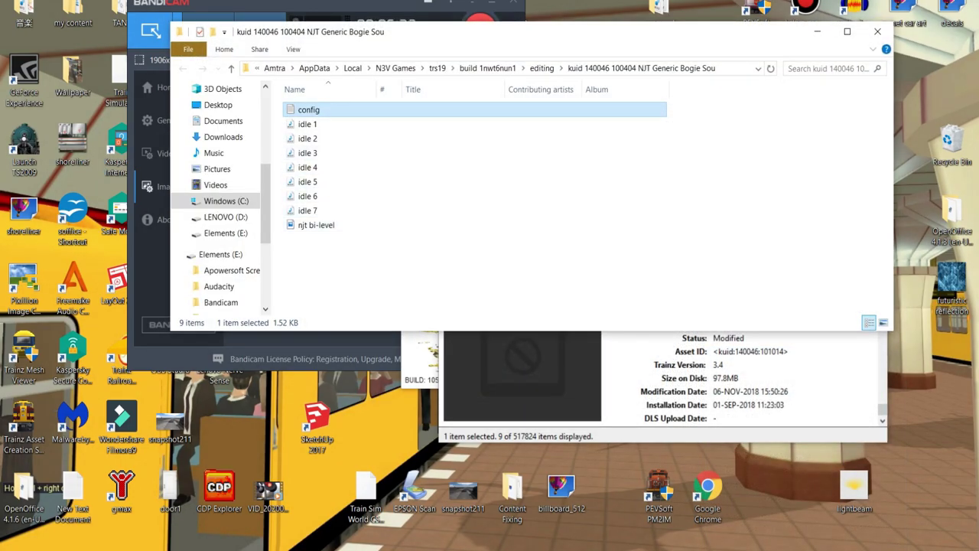
Play the idle 1 and idle 2 sounds of the NJT Generic Bogie Sounds asset in turn, closing the player after each
left_click(307, 124)
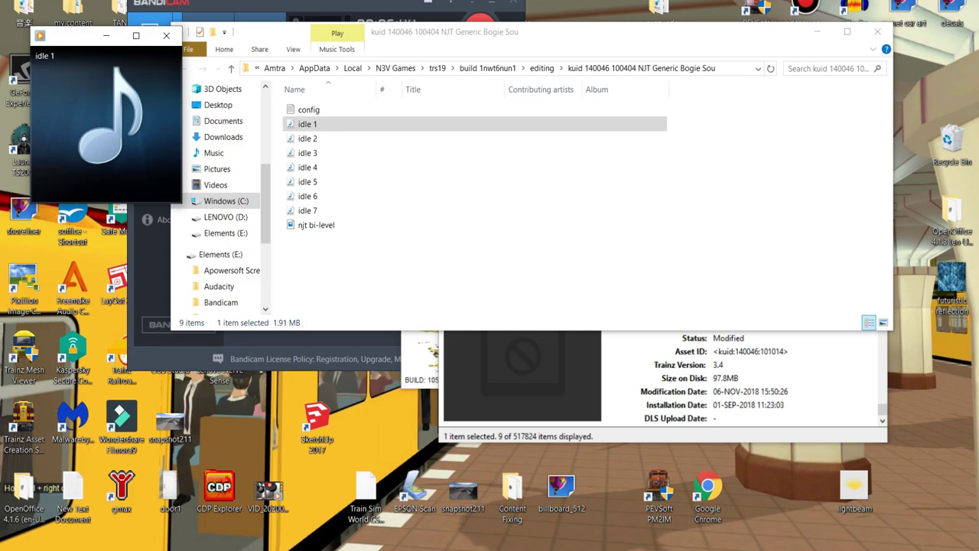
mouse_move(107, 153)
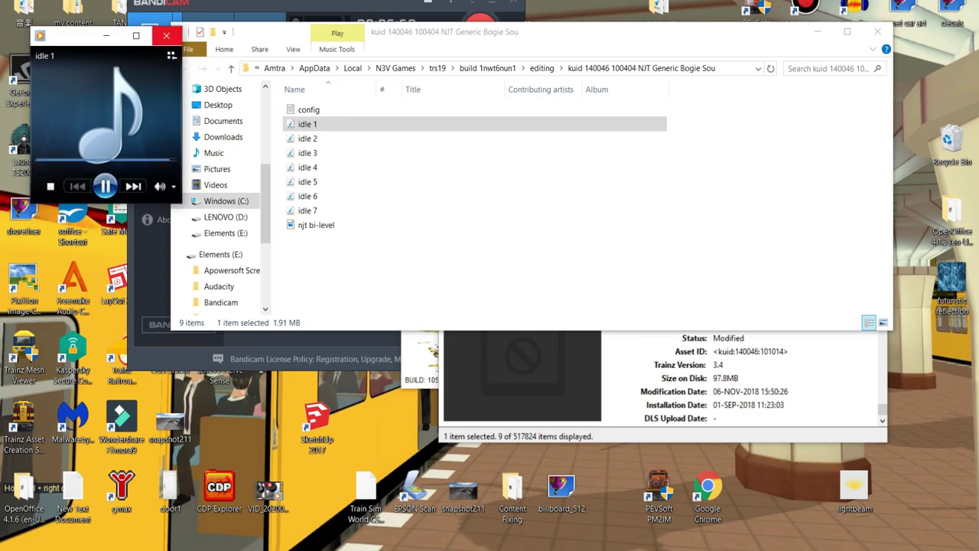
left_click(166, 35)
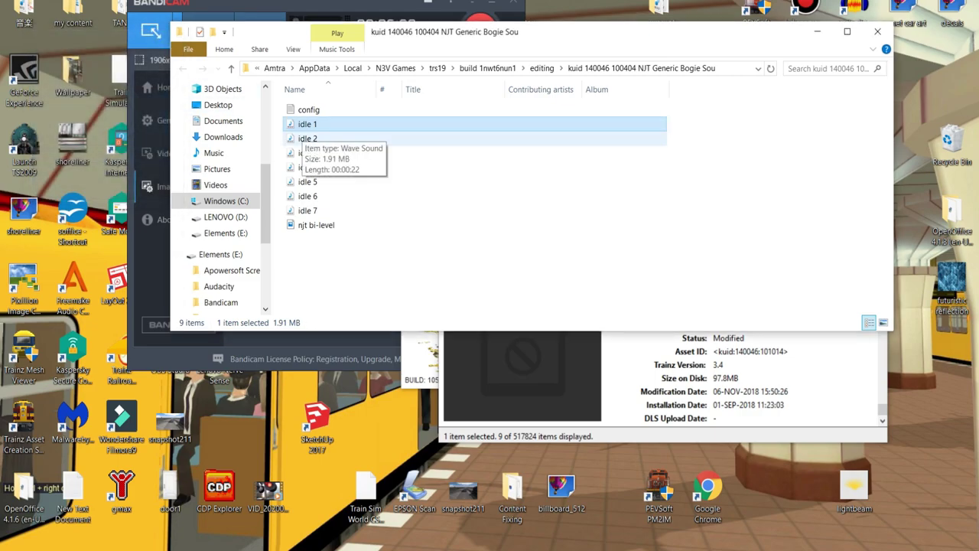
left_click(308, 138)
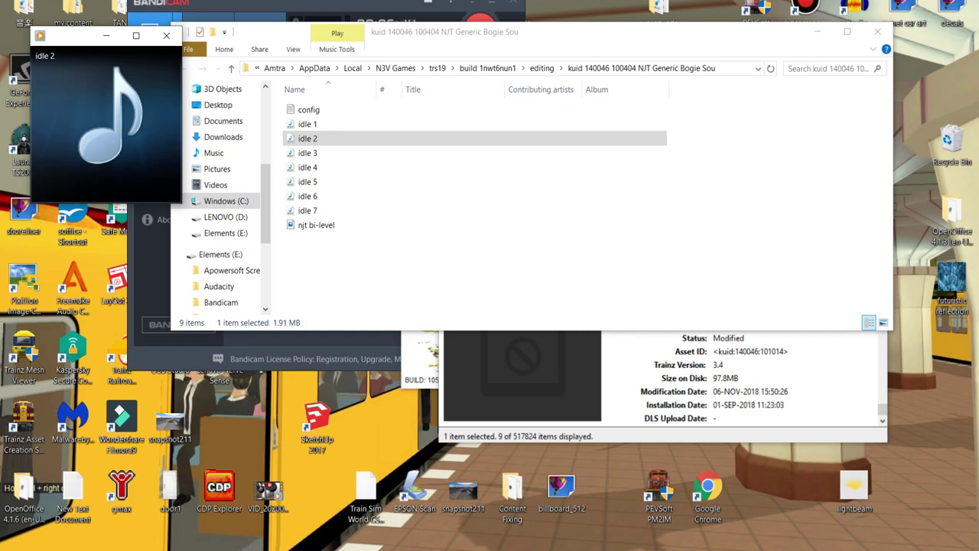
mouse_move(105, 185)
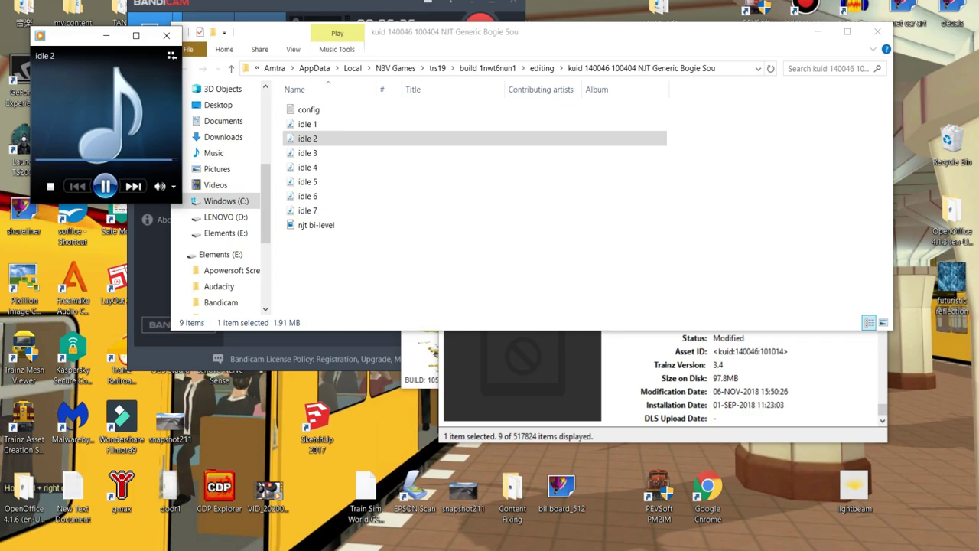
left_click(166, 35)
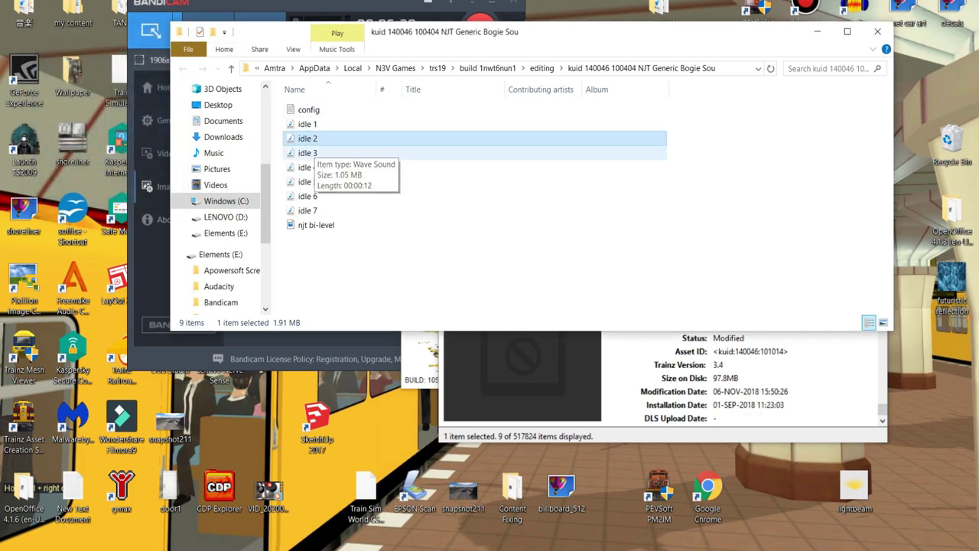
Listen to the idle 3 and idle 4 sound files in turn, closing the player after each
double_click(313, 151)
key("Return")
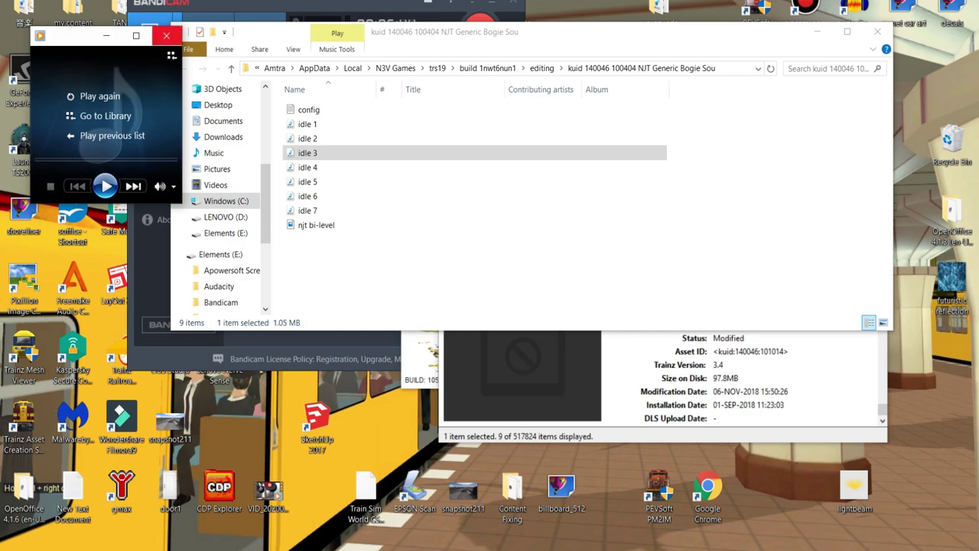
left_click(166, 35)
left_click(308, 167)
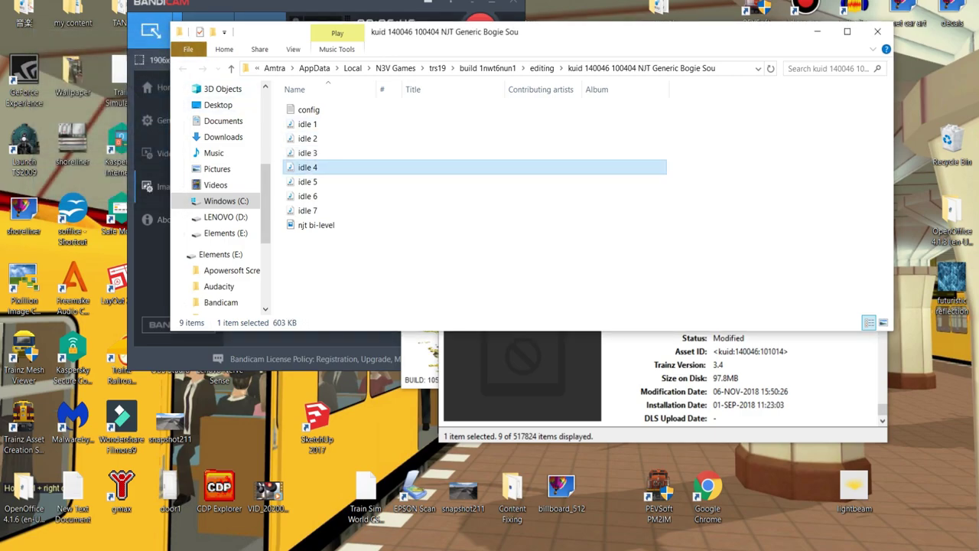
double_click(308, 167)
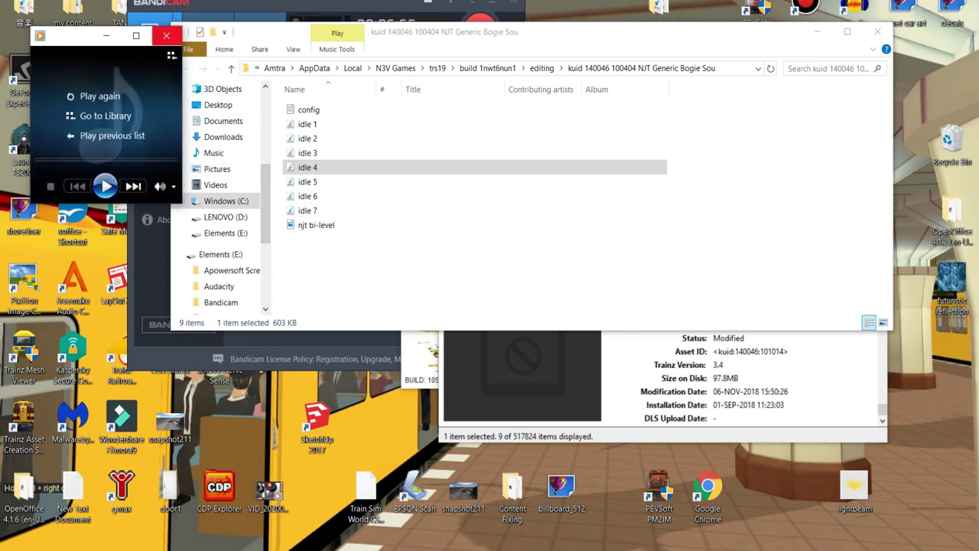
left_click(166, 35)
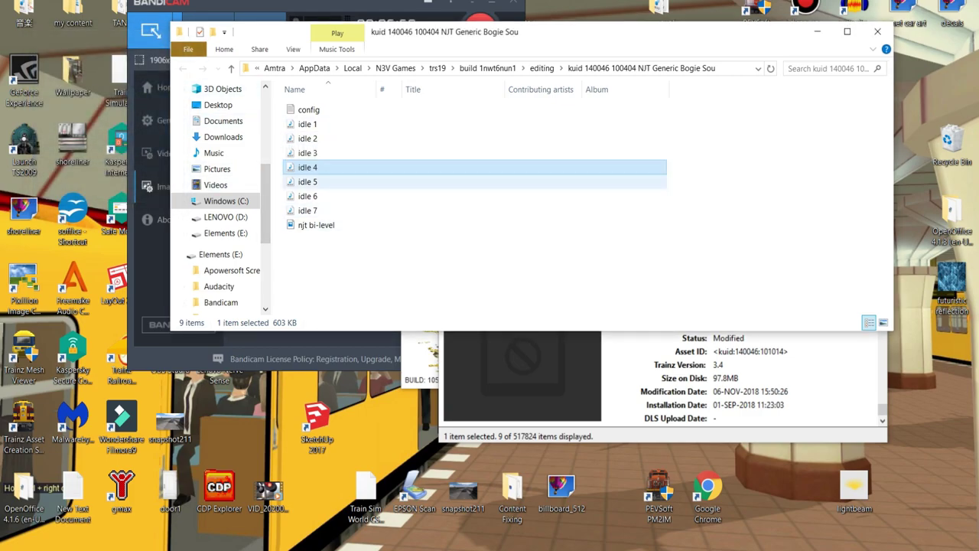
Preview the NJT bogie sounds idle 5 and idle 6 one after the other, closing the player each time
left_click(307, 182)
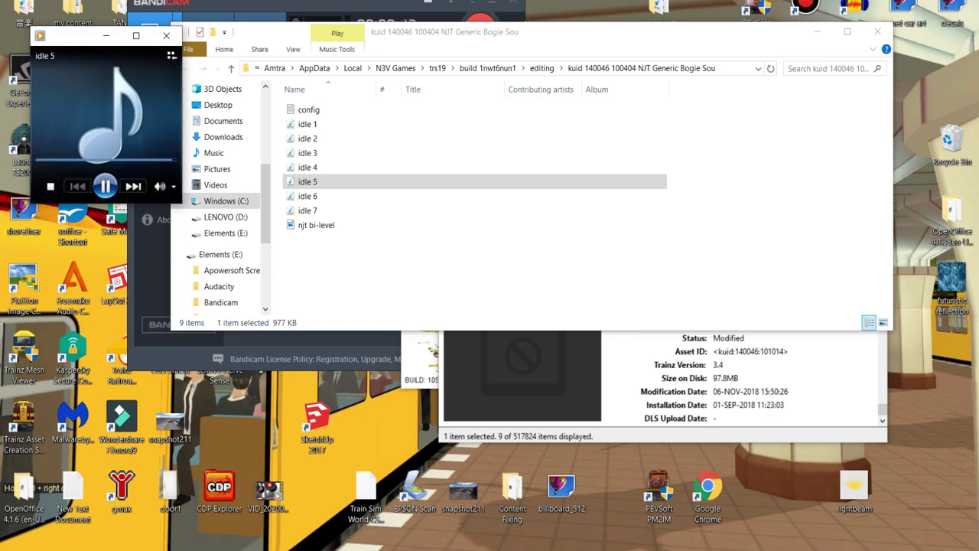
left_click(166, 35)
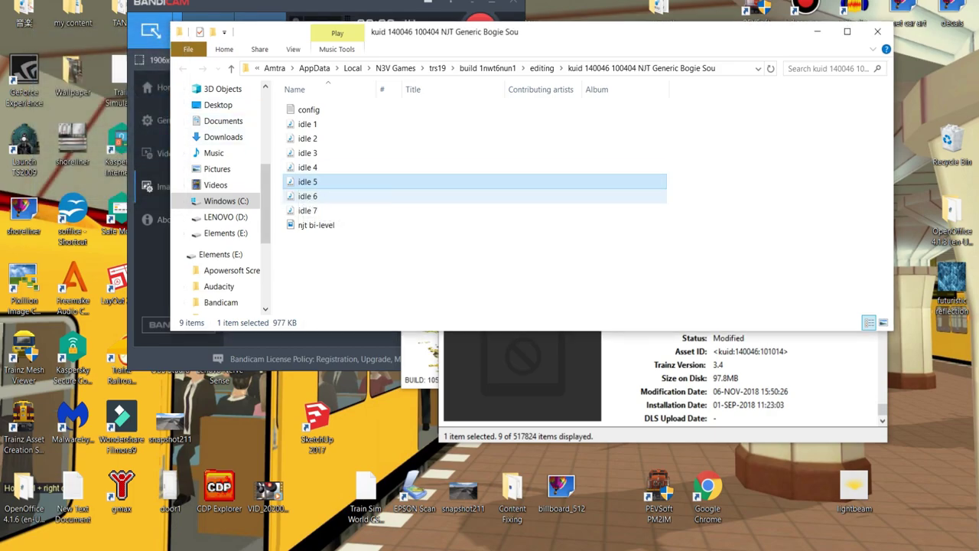
left_click(307, 196)
key("Return")
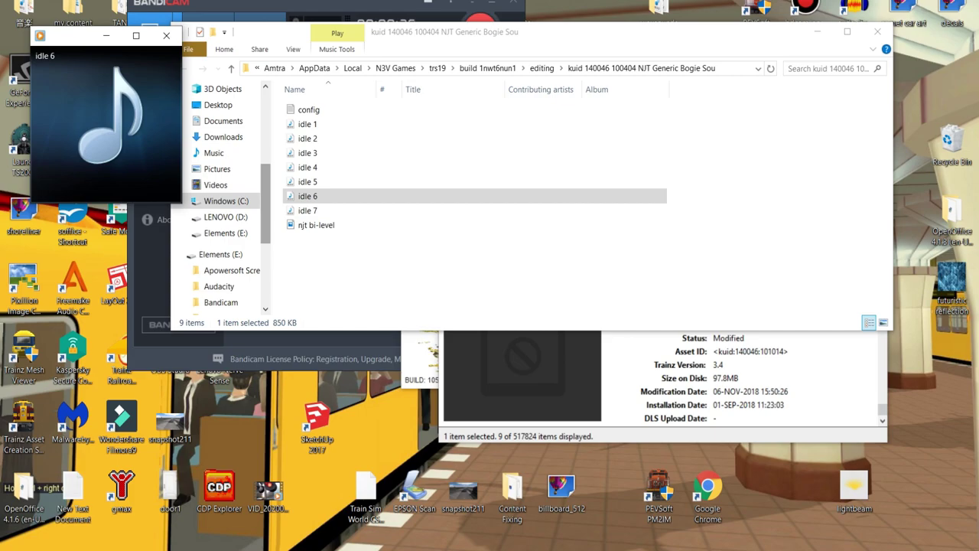
key("alt+F4")
Play the last NJT sound file, idle 7, and close the player
left_click(308, 210)
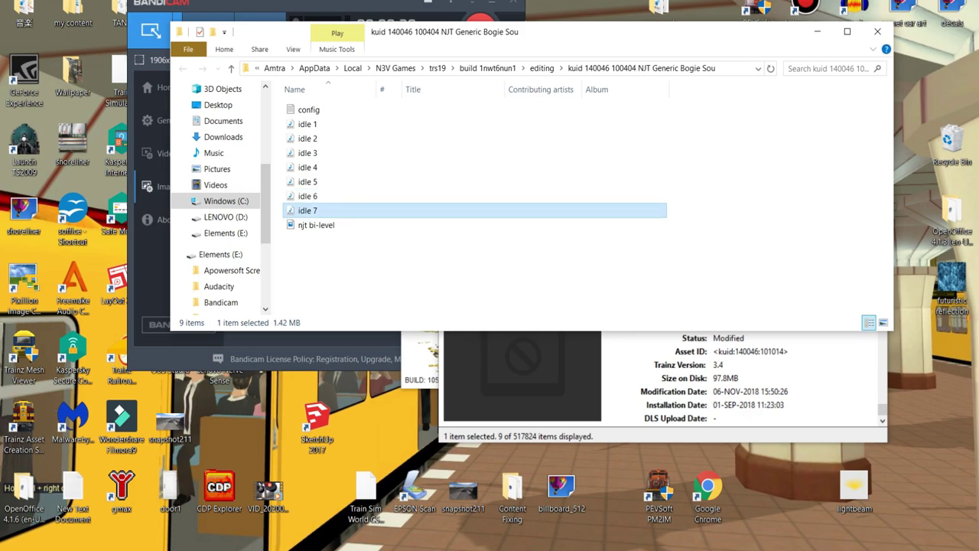
key("Return")
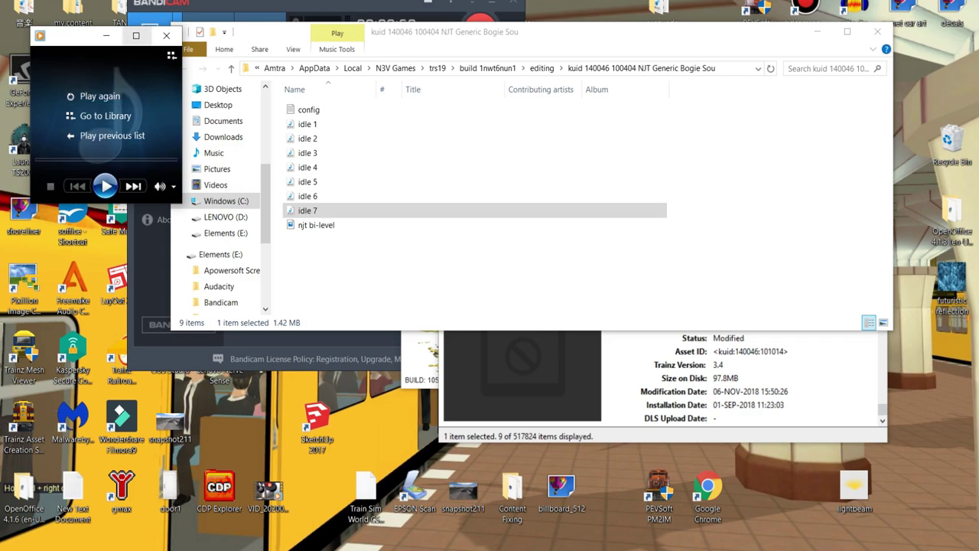
left_click(166, 35)
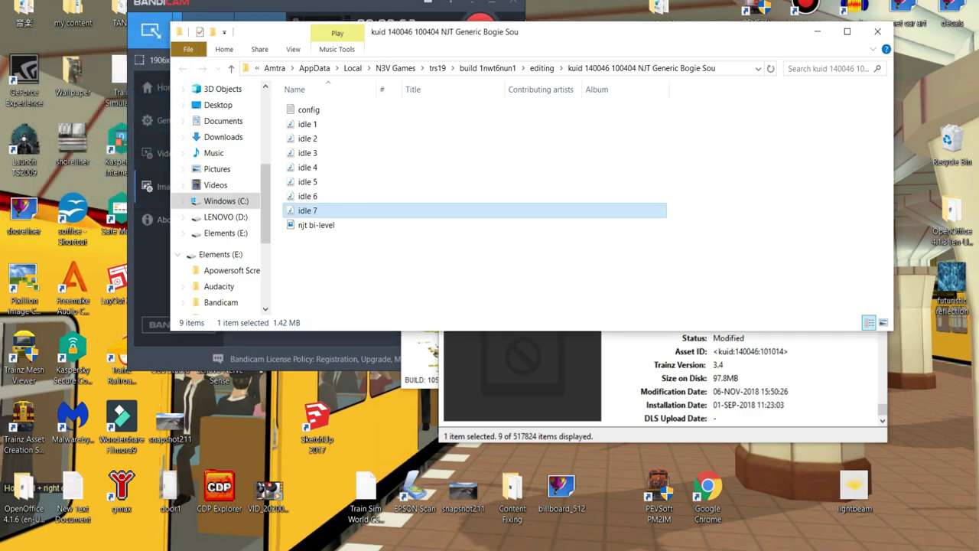
Open the config file of the NJT Generic Bogie Sounds asset and look through its contents
left_click(309, 109)
double_click(309, 109)
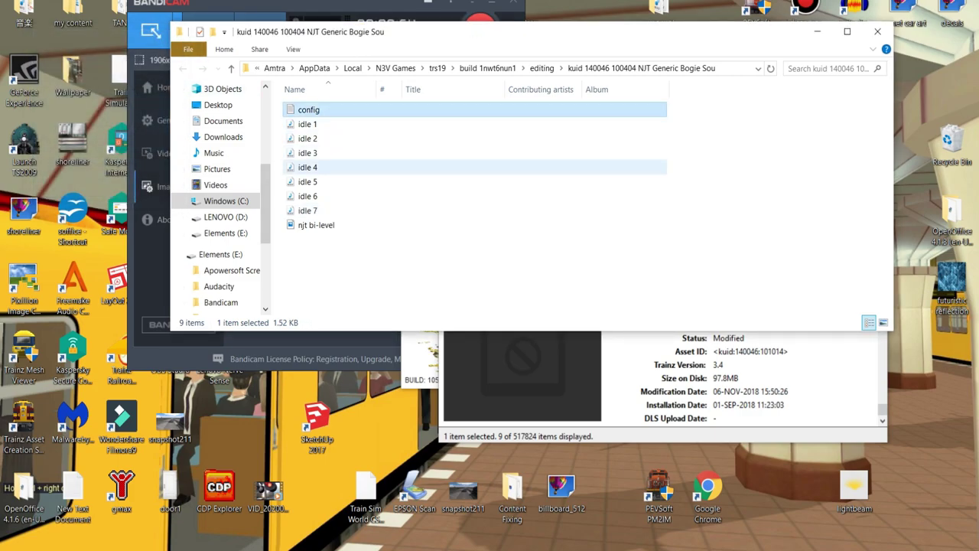
scroll(558, 321, "down", 5)
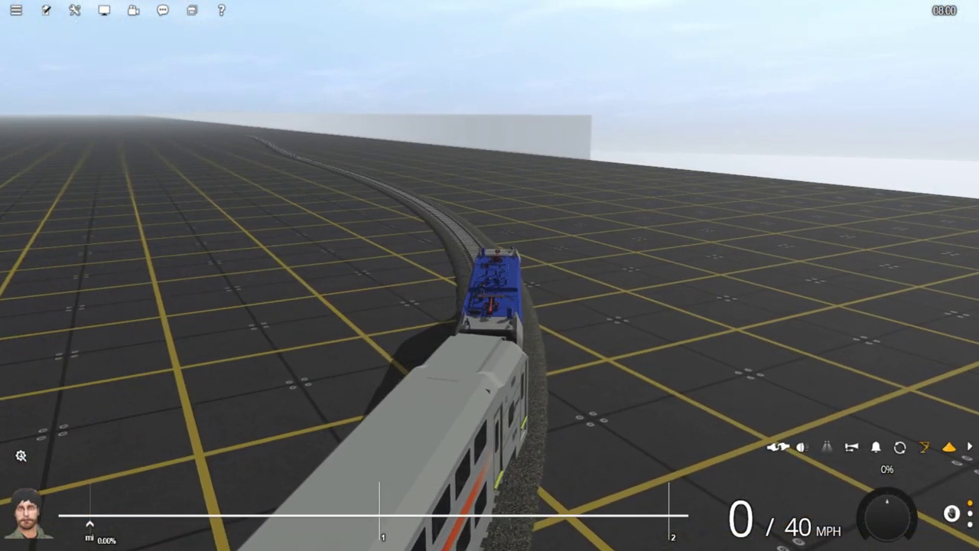
In the Trainz driving session, view the locomotive and first coach from the side and turn on the bell
key("Left")
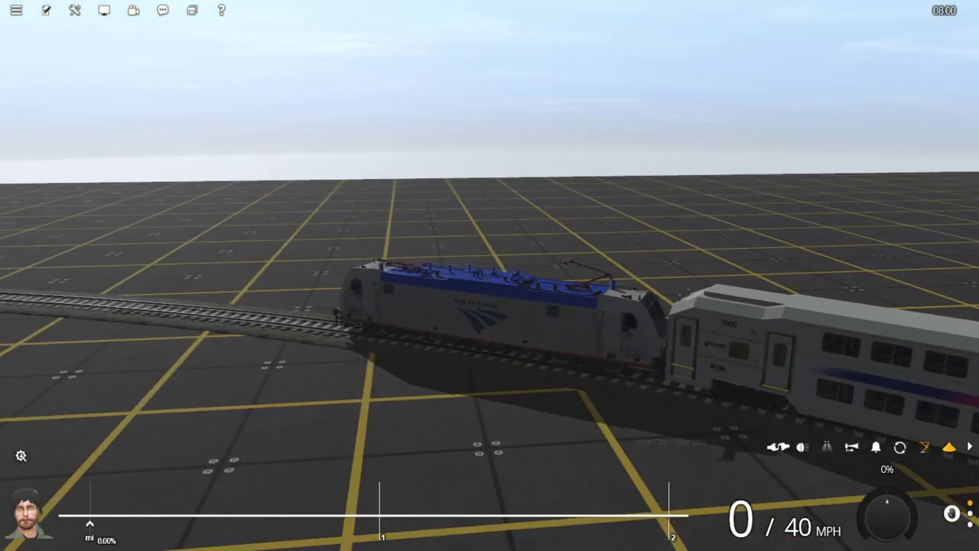
key("Right")
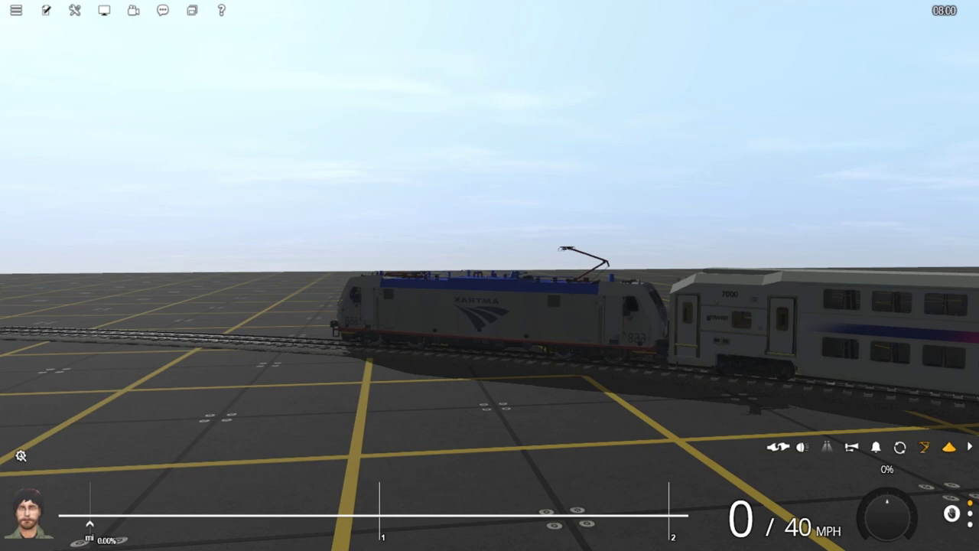
key("b")
key("Left")
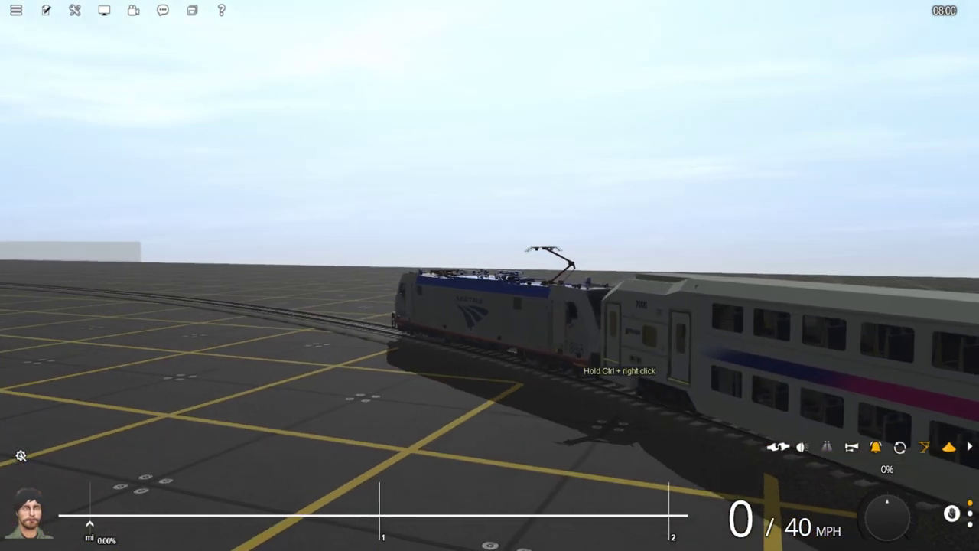
Set the train in motion by raising the throttle in stages to 25%, and switch off the bell
key("w")
key("w")
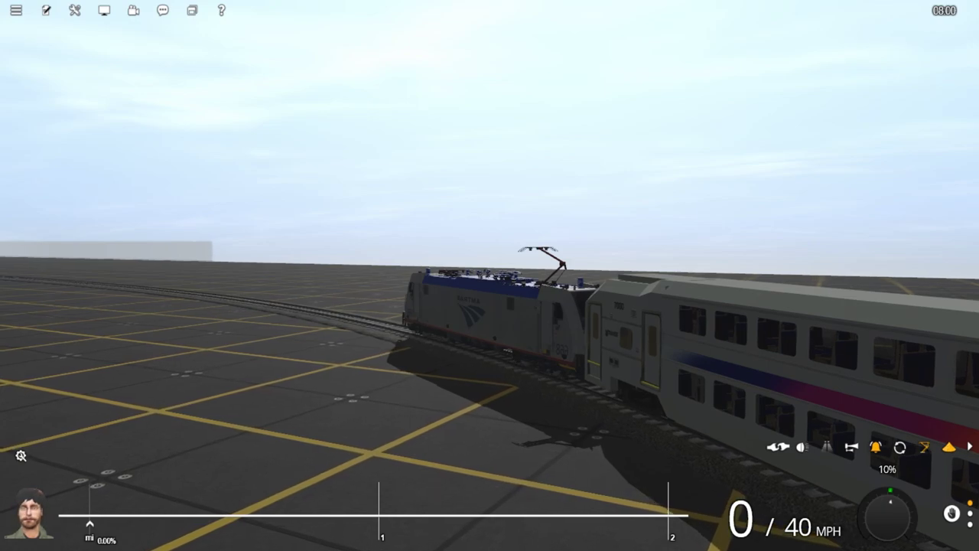
key("b")
key("minus")
key("minus")
key("minus")
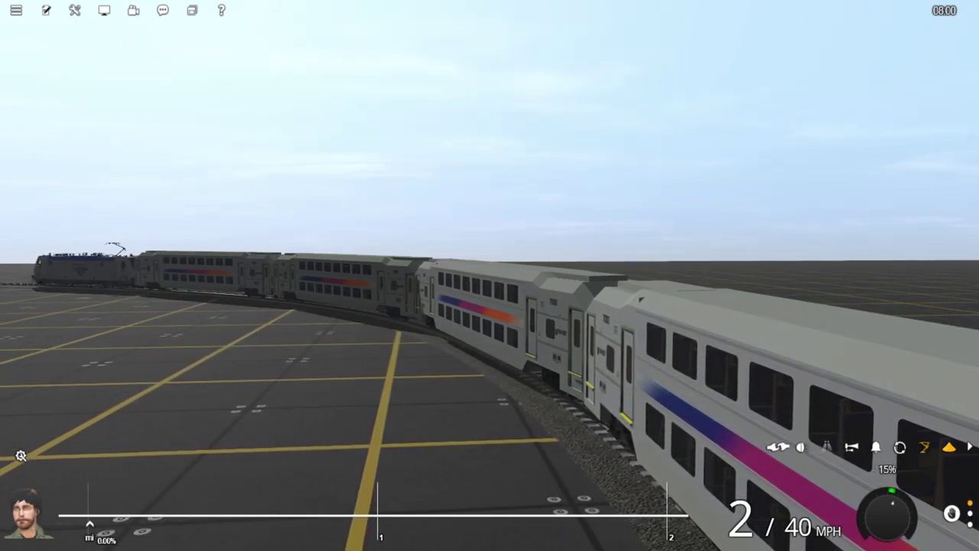
key("w")
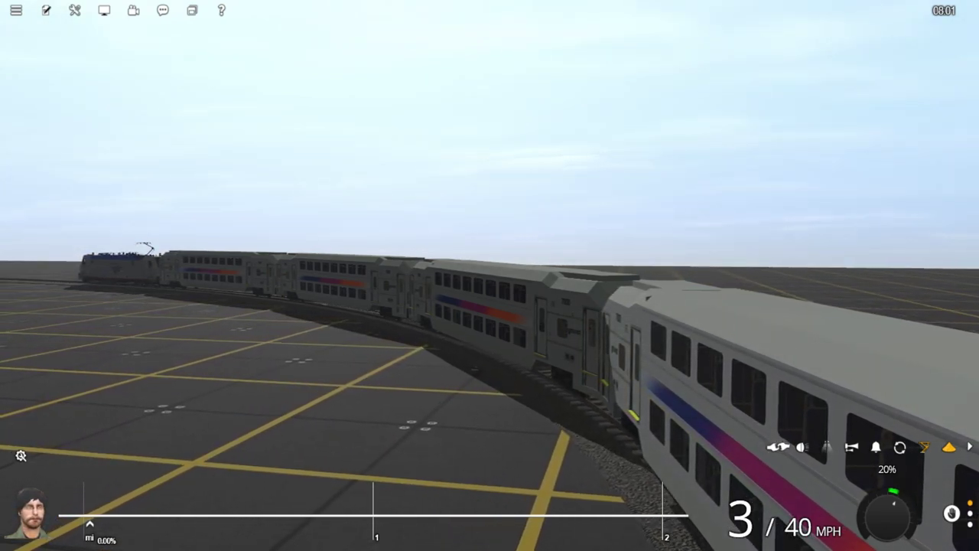
key("w")
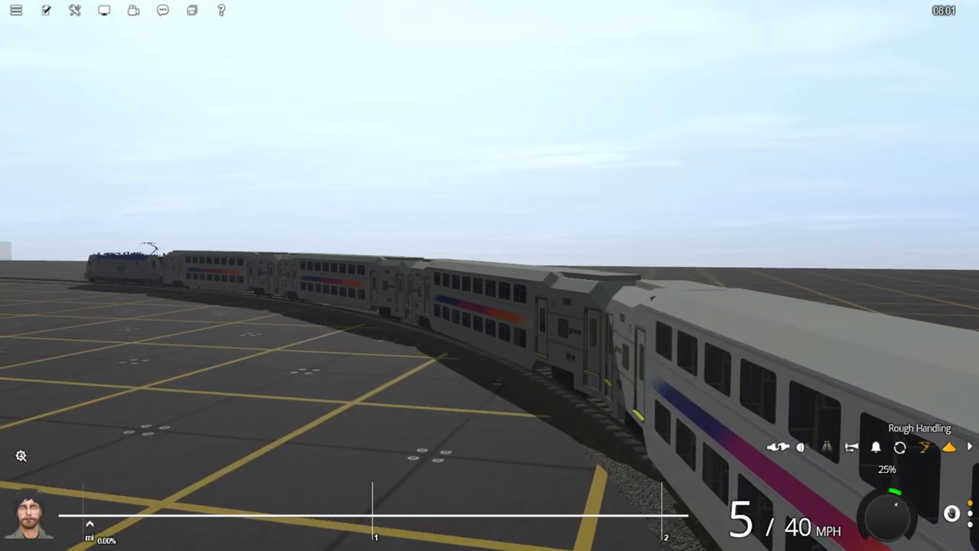